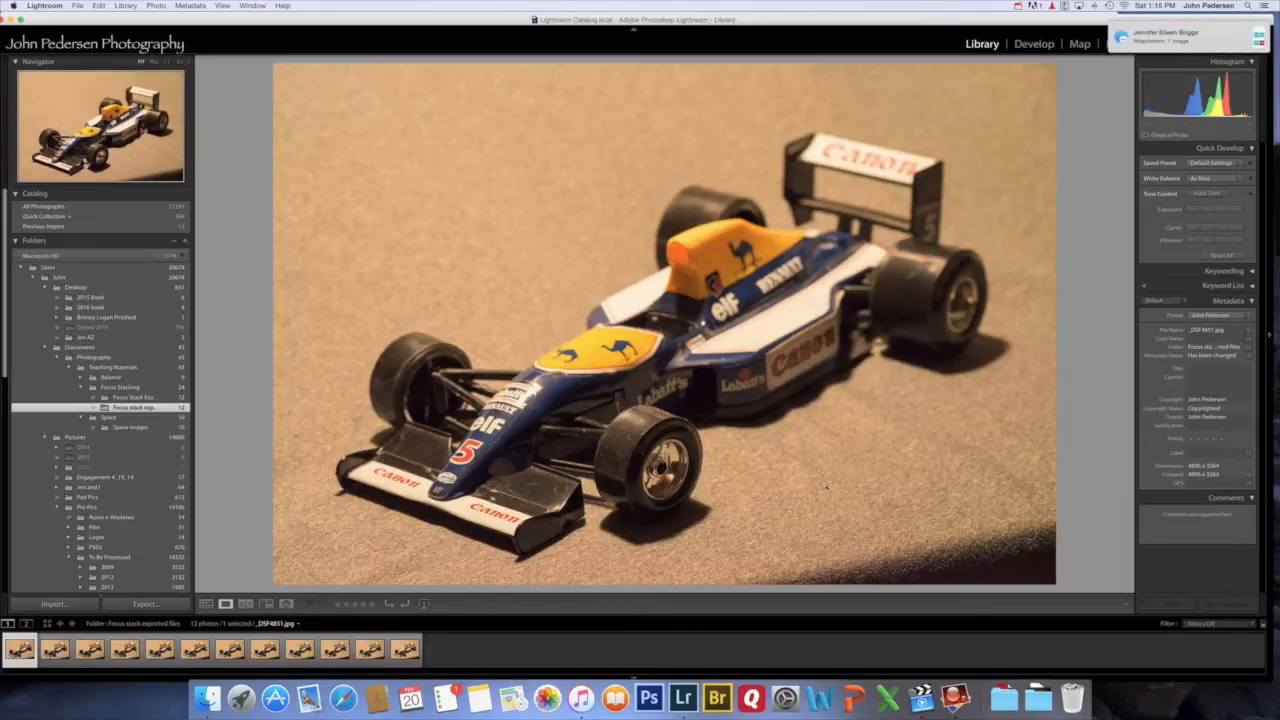
# Step: Review the focus-stack source photos one by one, from _DSF4851.jpg through _DSF4862.jpg, comparing where each is sharp
pyautogui.press('Right')
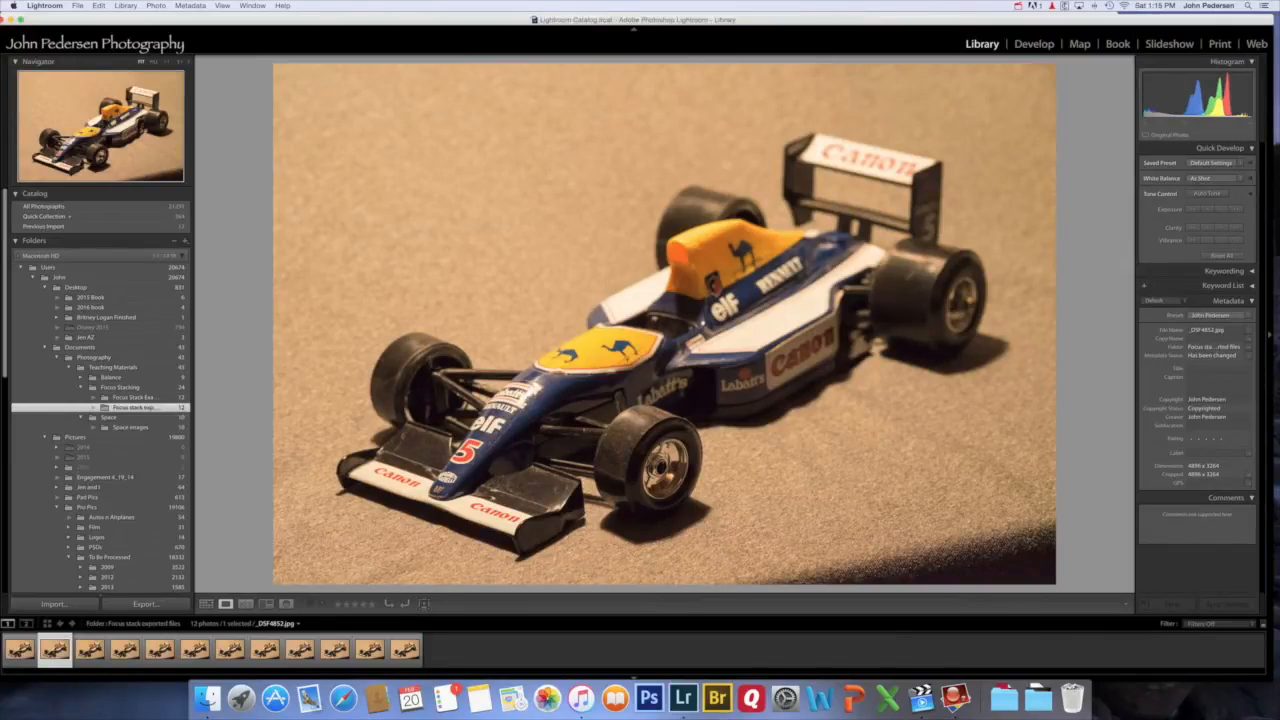
pyautogui.press('Right')
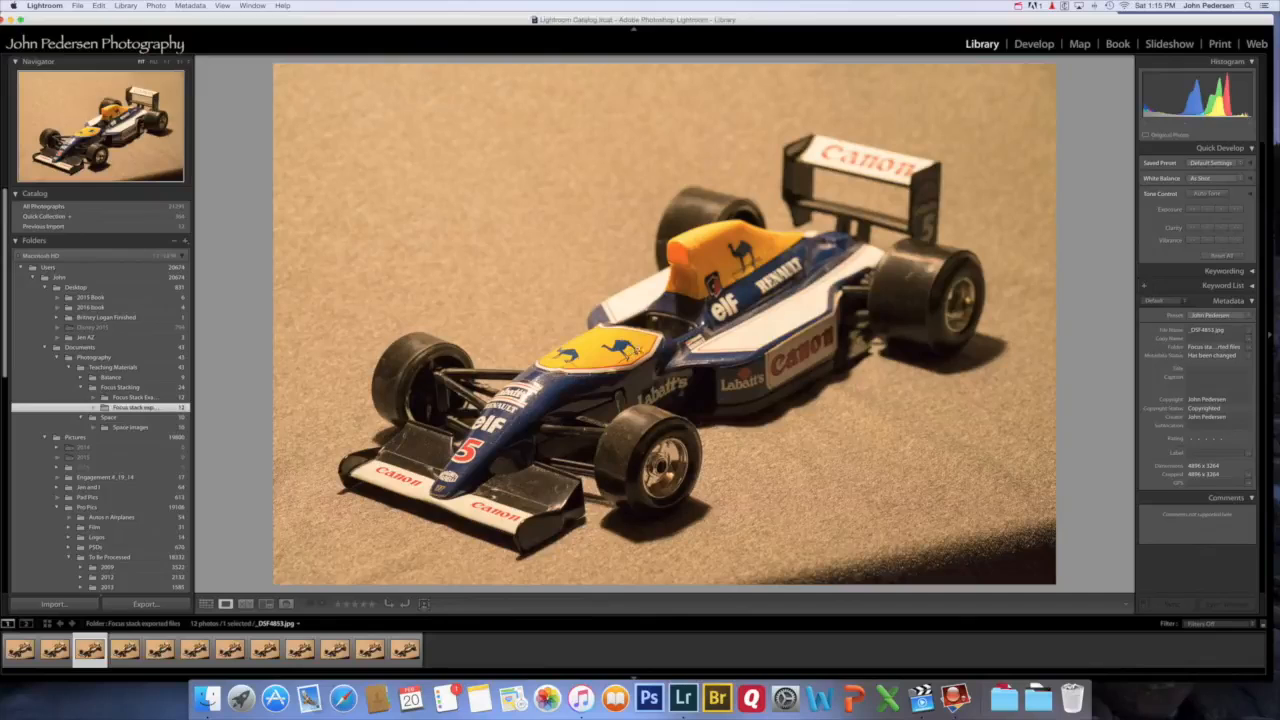
pyautogui.press('Right')
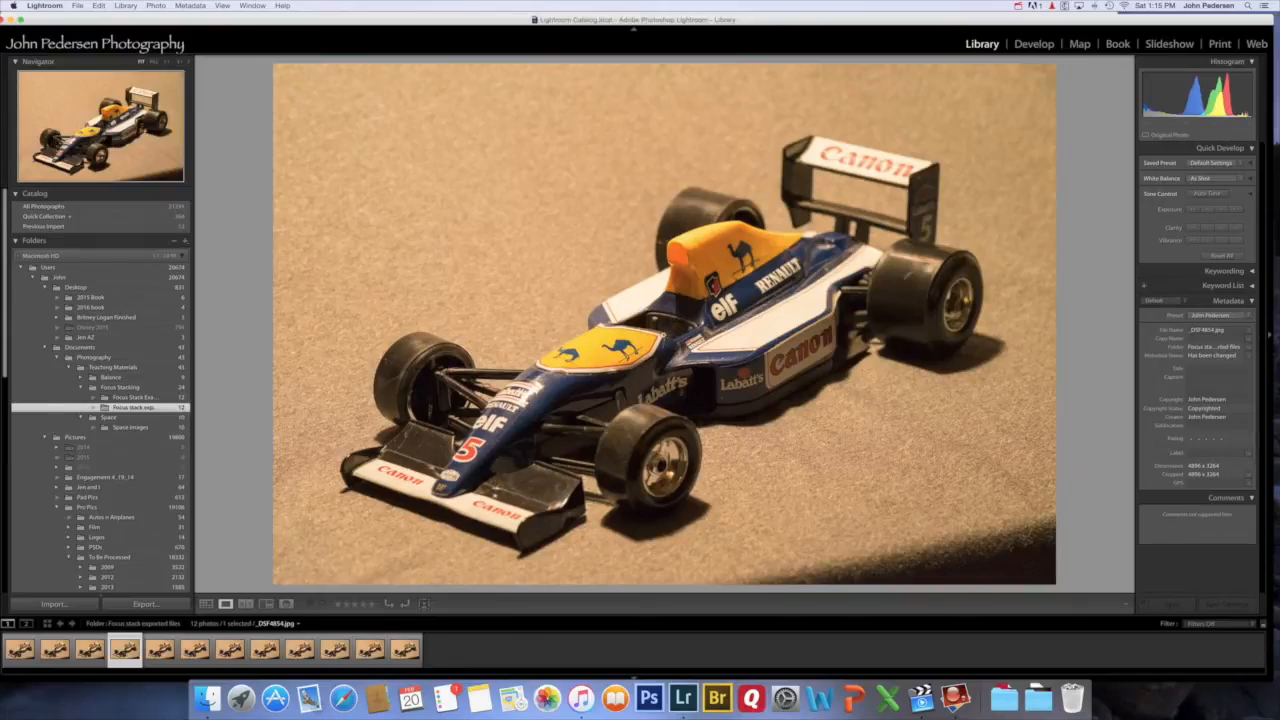
pyautogui.press('Right')
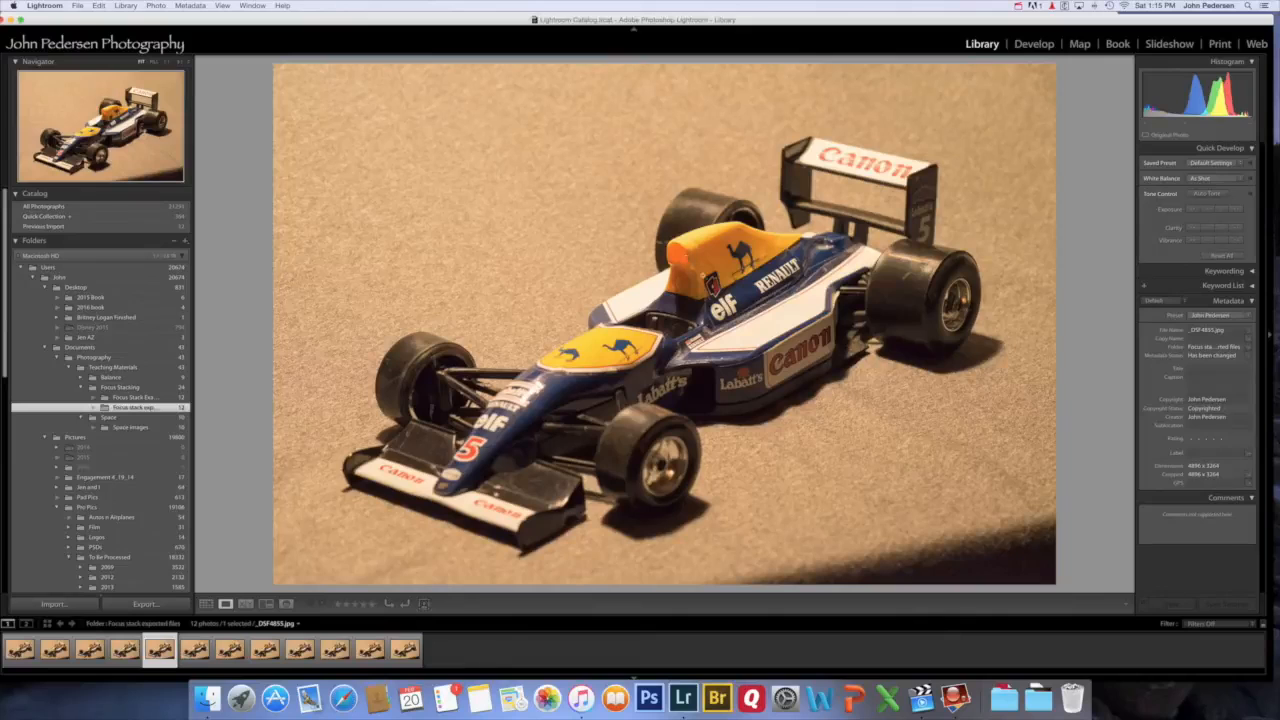
pyautogui.press('Right')
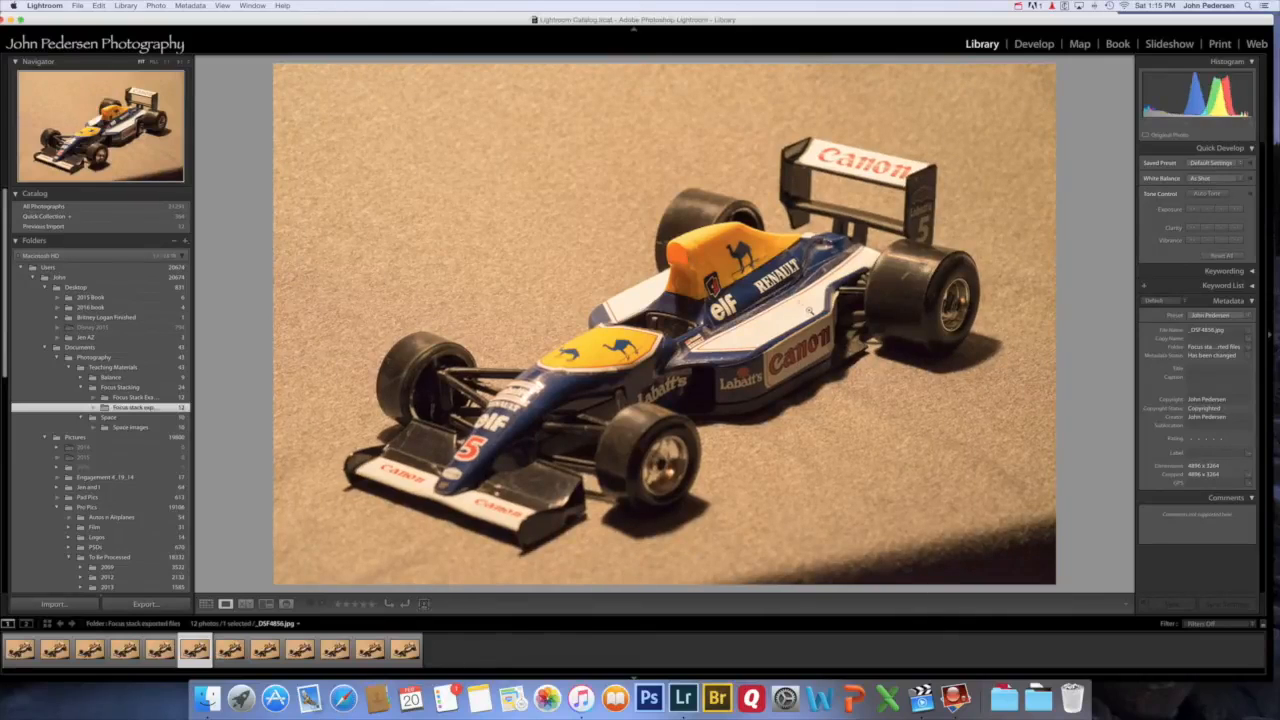
pyautogui.press('Right')
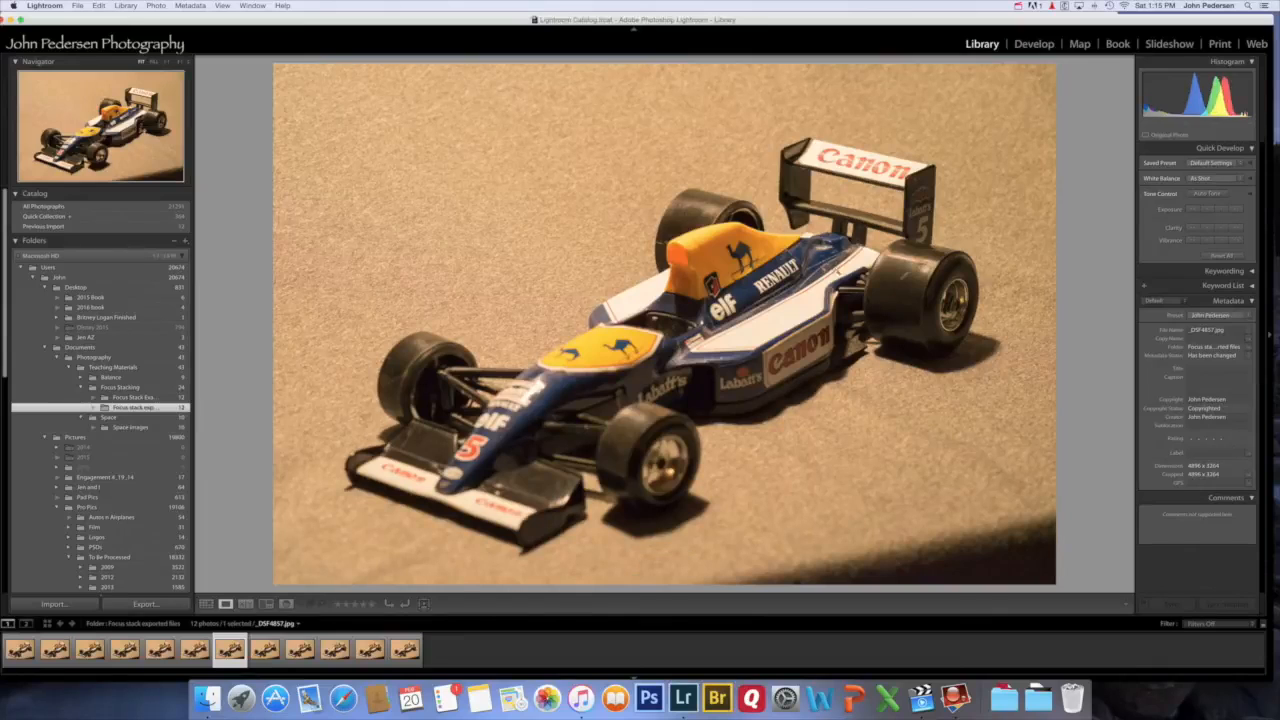
pyautogui.press('Right')
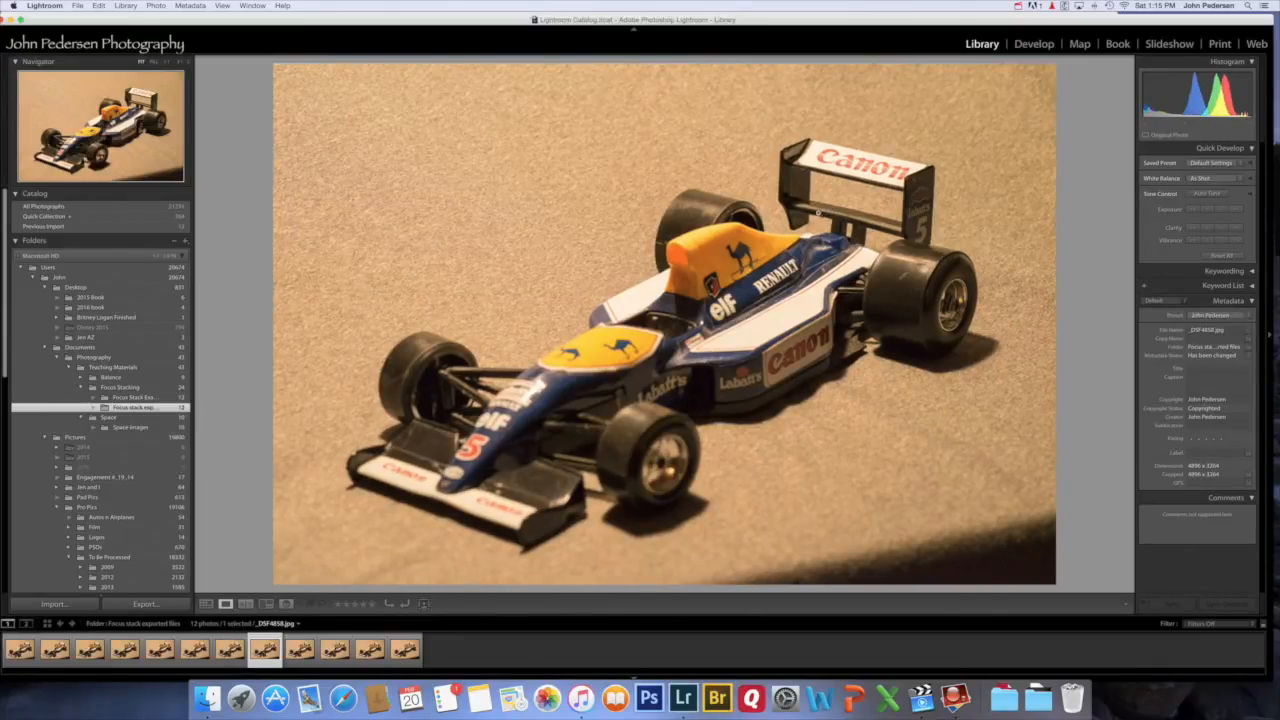
pyautogui.press('Right')
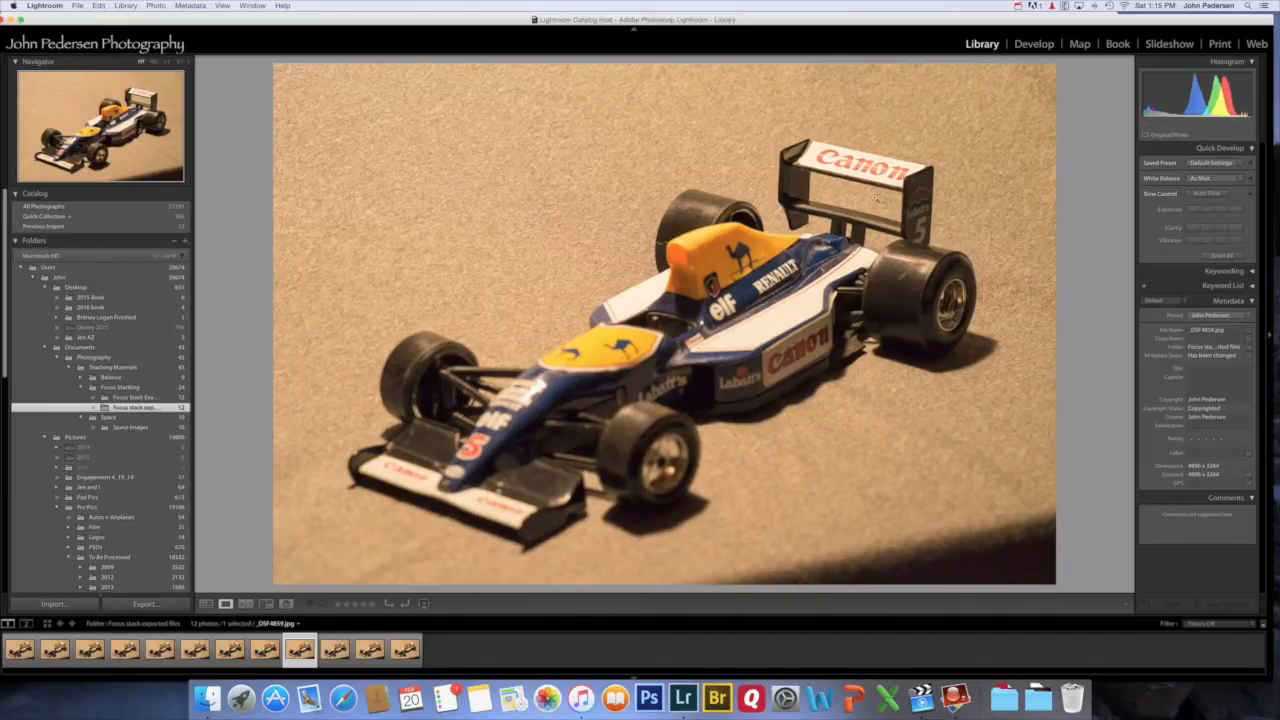
pyautogui.press('Right')
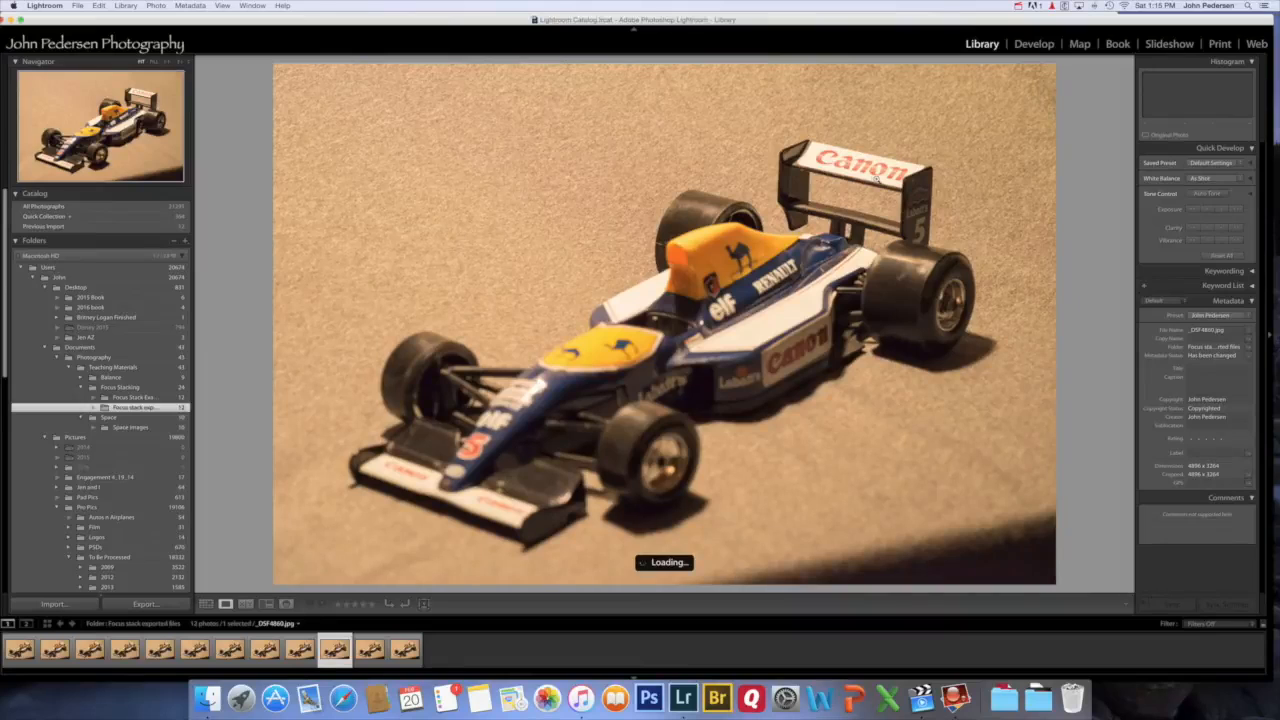
pyautogui.press('Right')
pyautogui.press('Right')
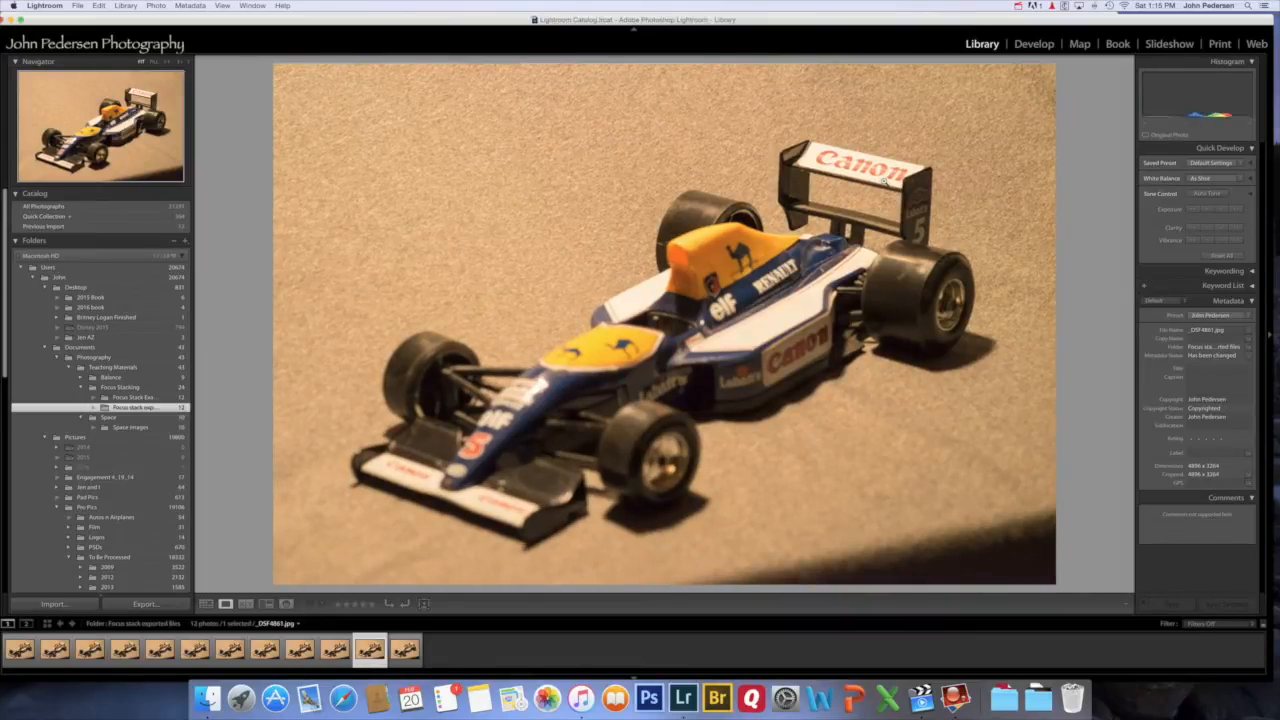
pyautogui.press('Right')
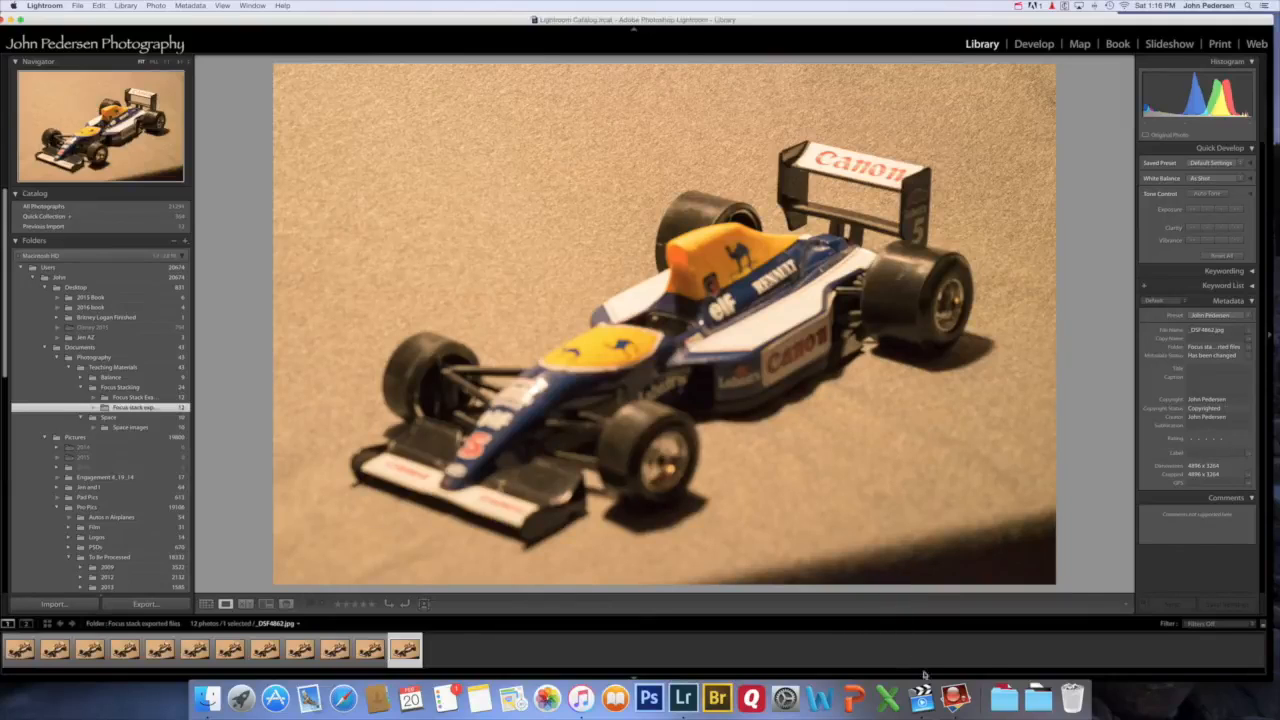
# Step: Switch to Helicon Focus, add source images _DSF4851.jpg to _DSF4862.jpg and render the focus stack with Method B (Depth Map)
pyautogui.click(955, 697)
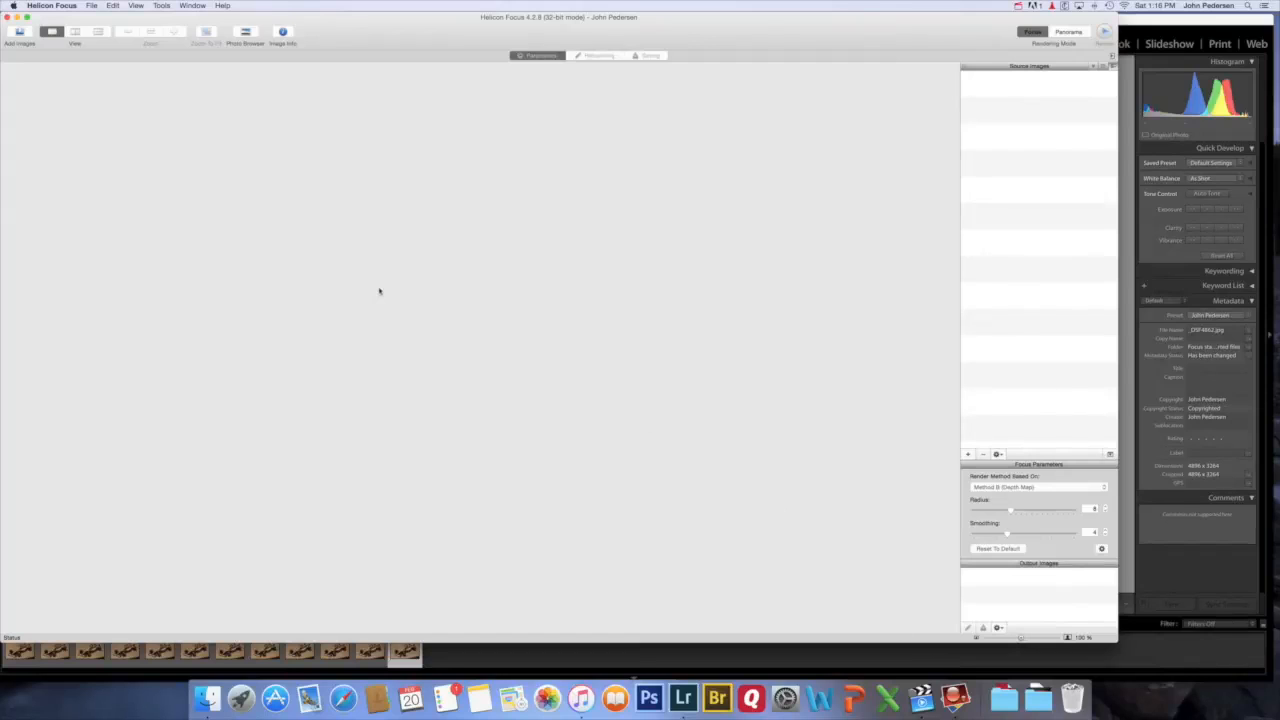
pyautogui.click(20, 33)
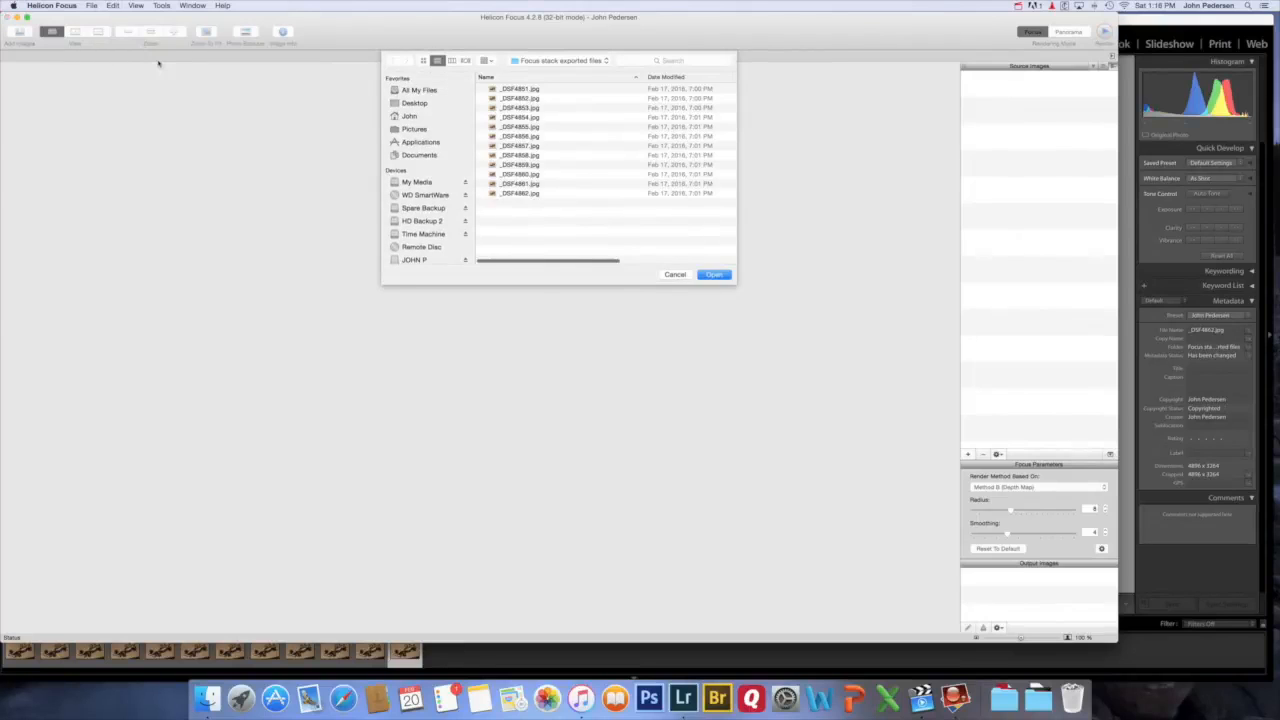
pyautogui.click(512, 91)
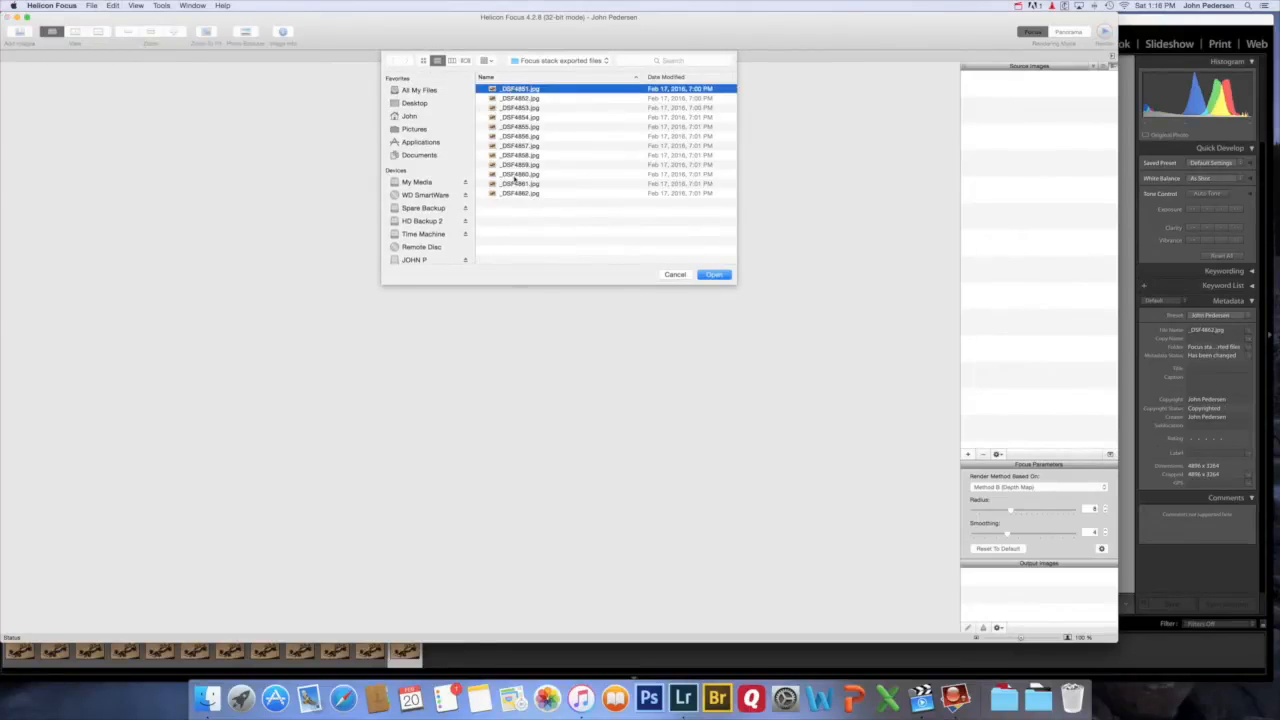
pyautogui.keyDown('shift'); pyautogui.click(529, 194); pyautogui.keyUp('shift')
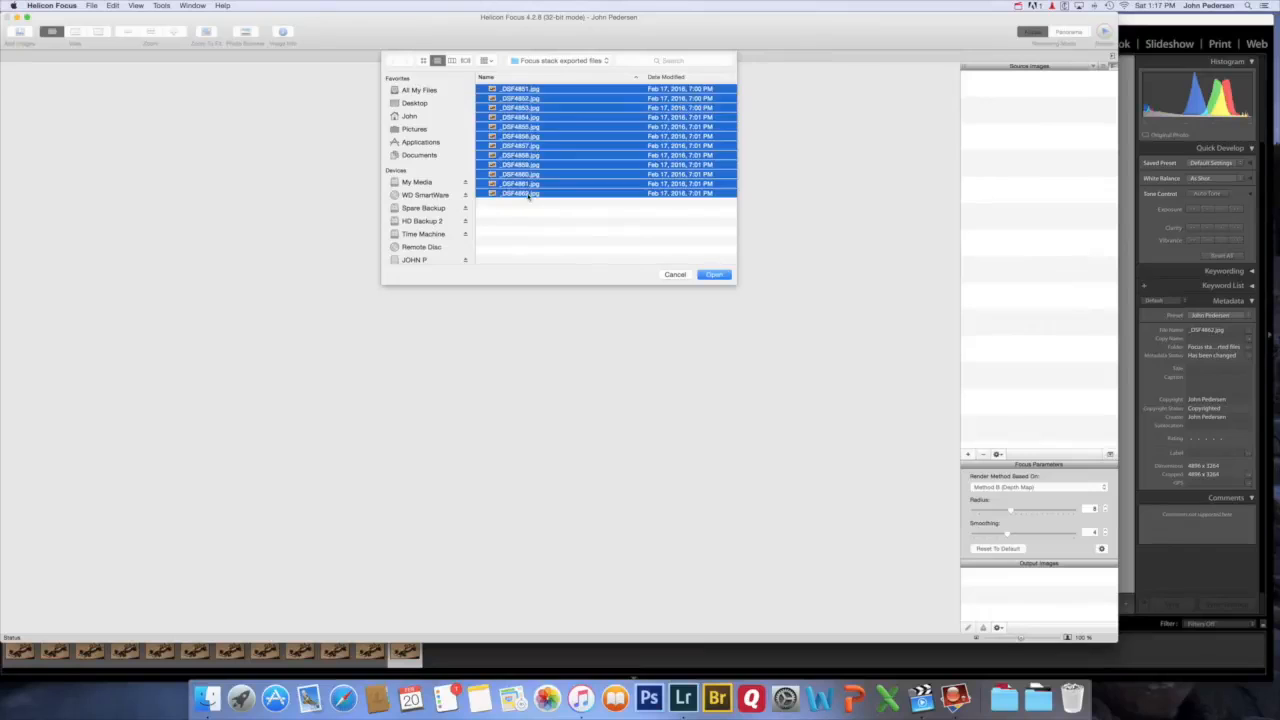
pyautogui.click(715, 275)
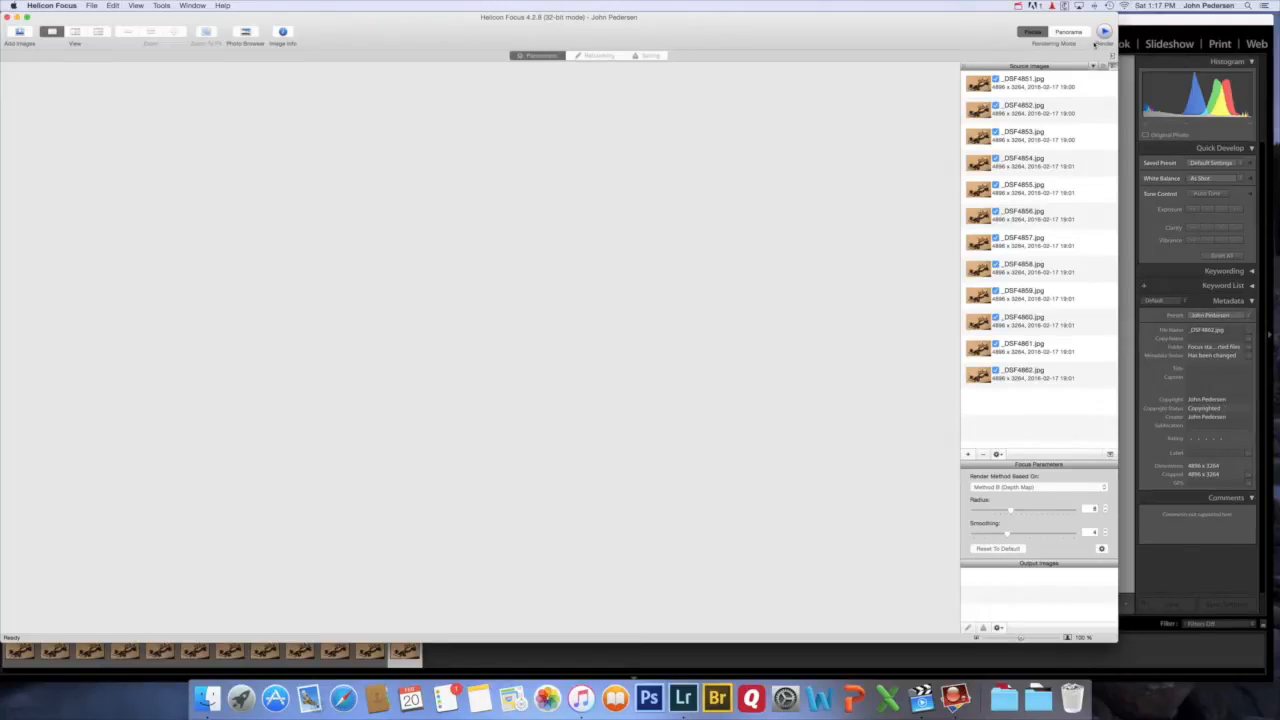
pyautogui.click(1104, 32)
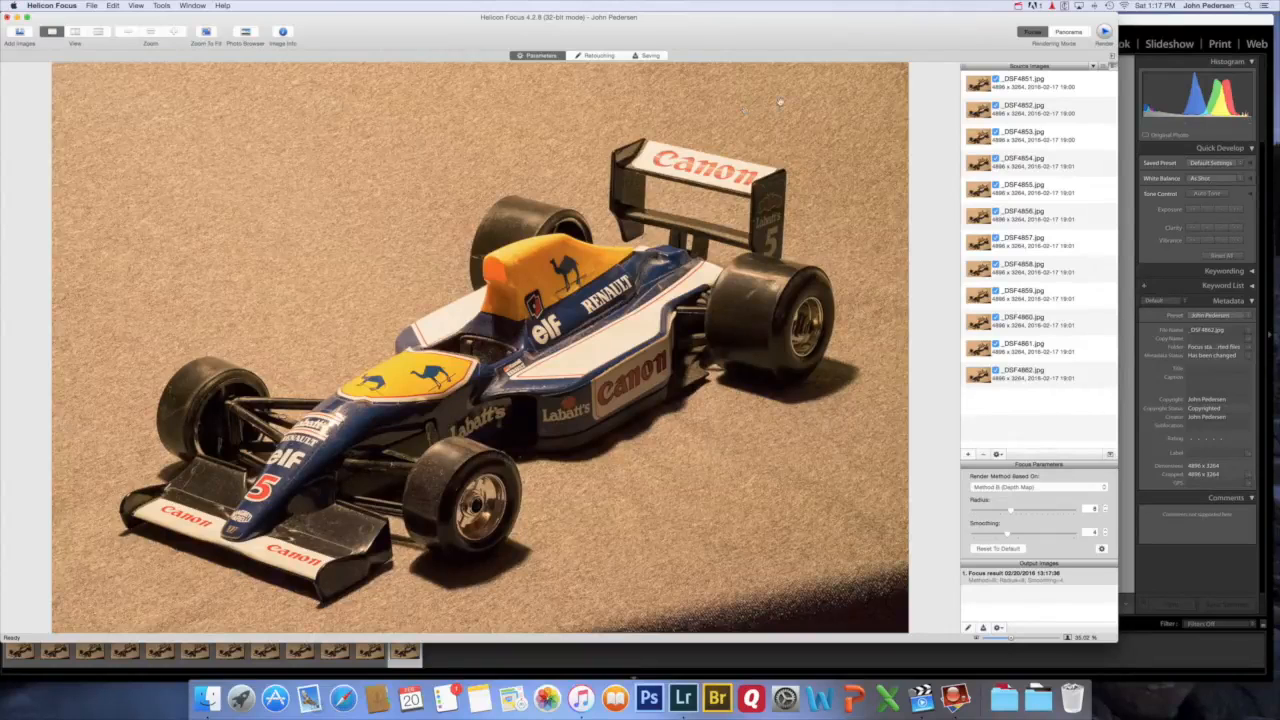
# Step: Switch back to Lightroom, step back through the last source photos to compare them with the render, and return to Helicon Focus
pyautogui.click(1200, 28)
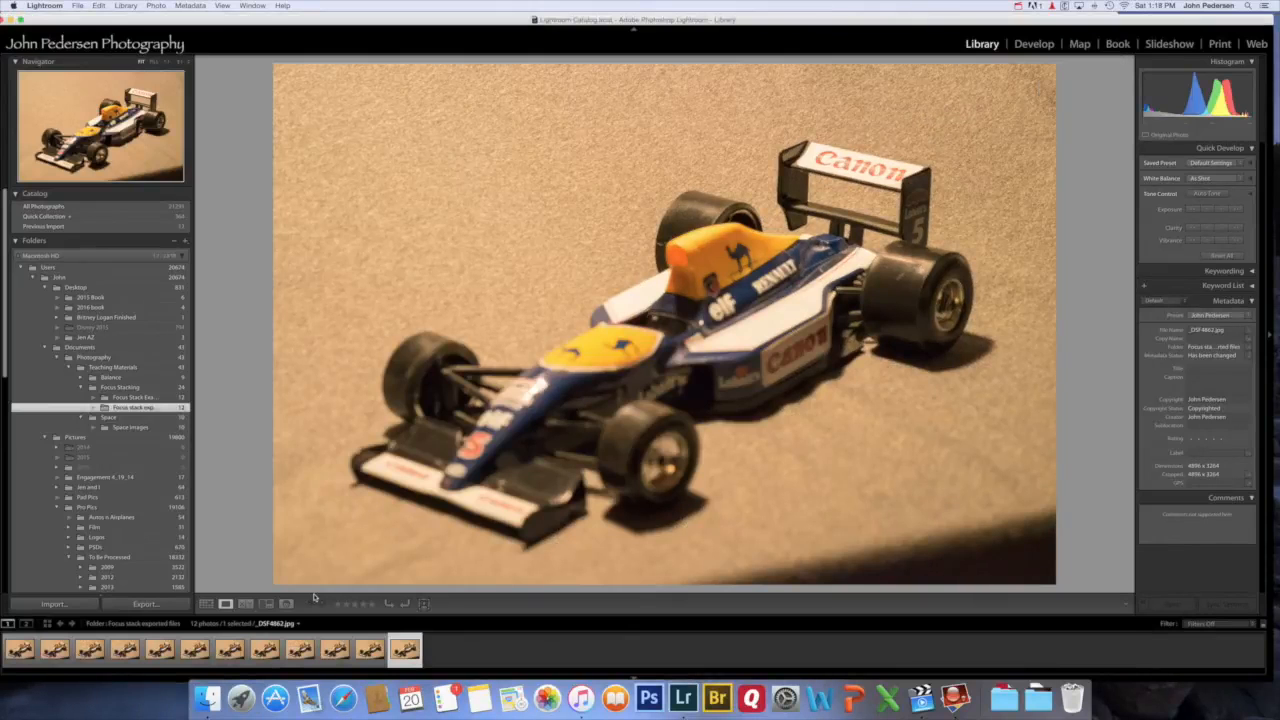
pyautogui.press('Left')
pyautogui.press('Left')
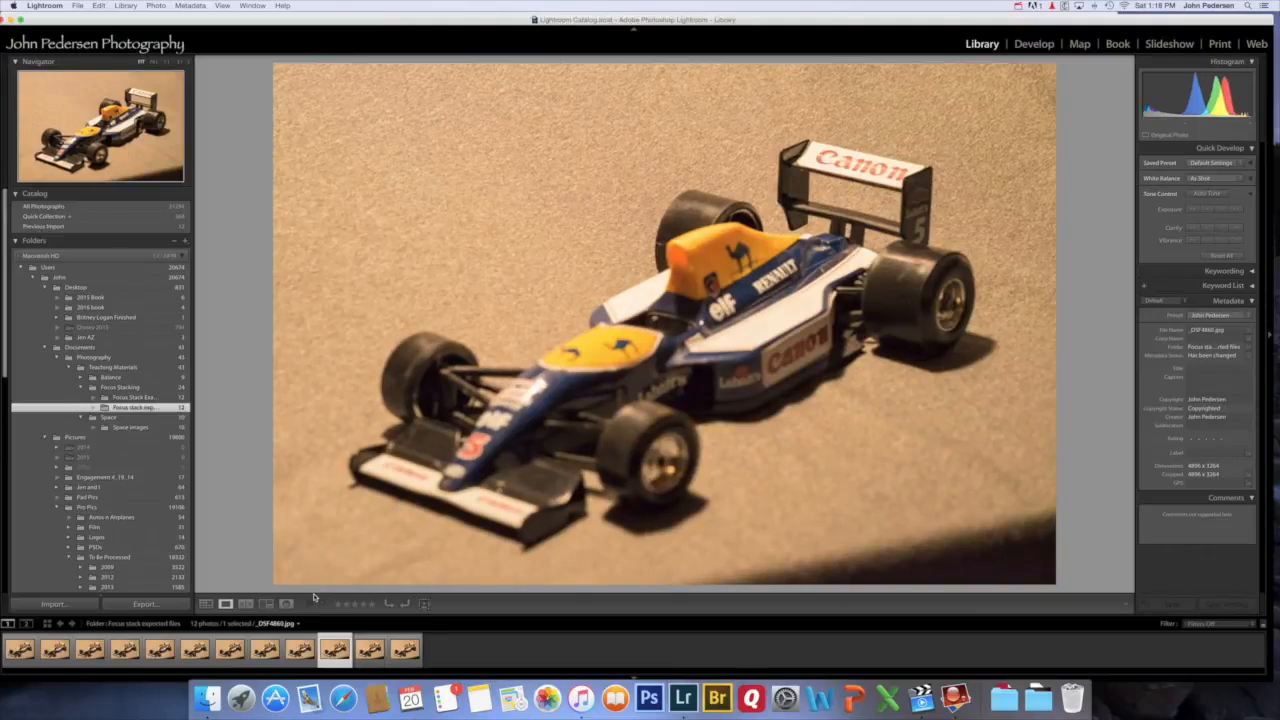
pyautogui.press('Left')
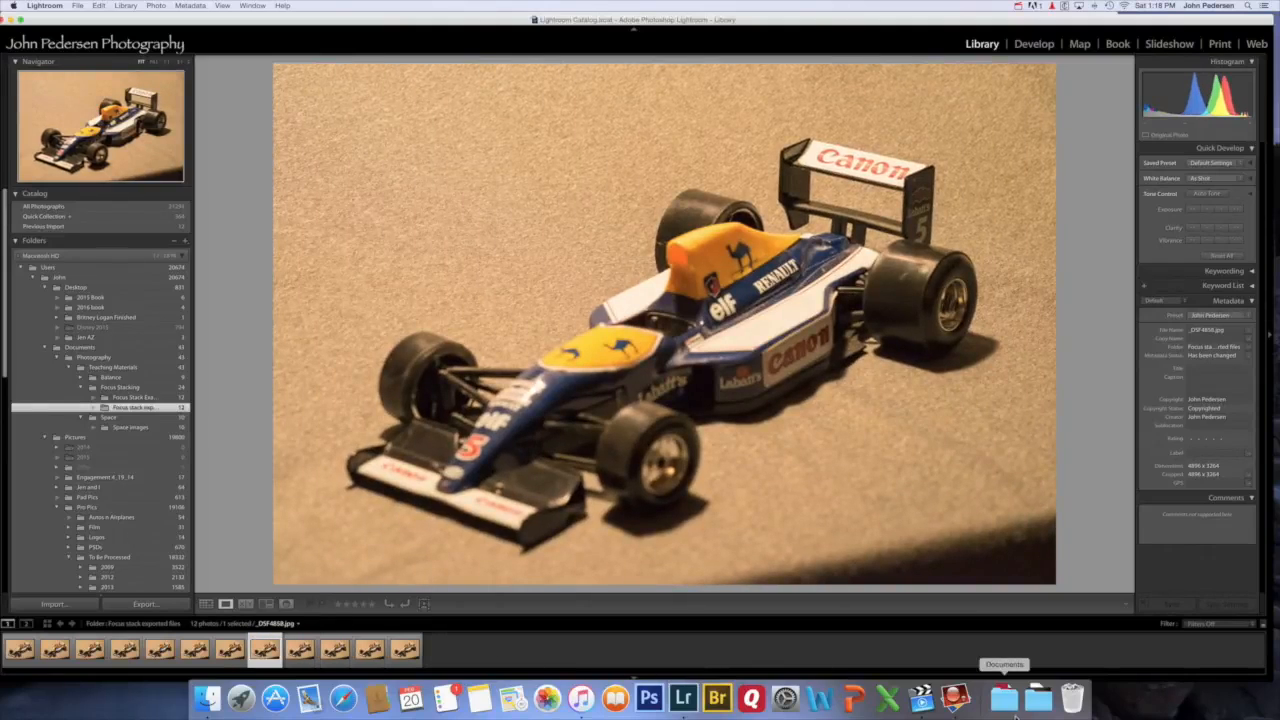
pyautogui.click(955, 697)
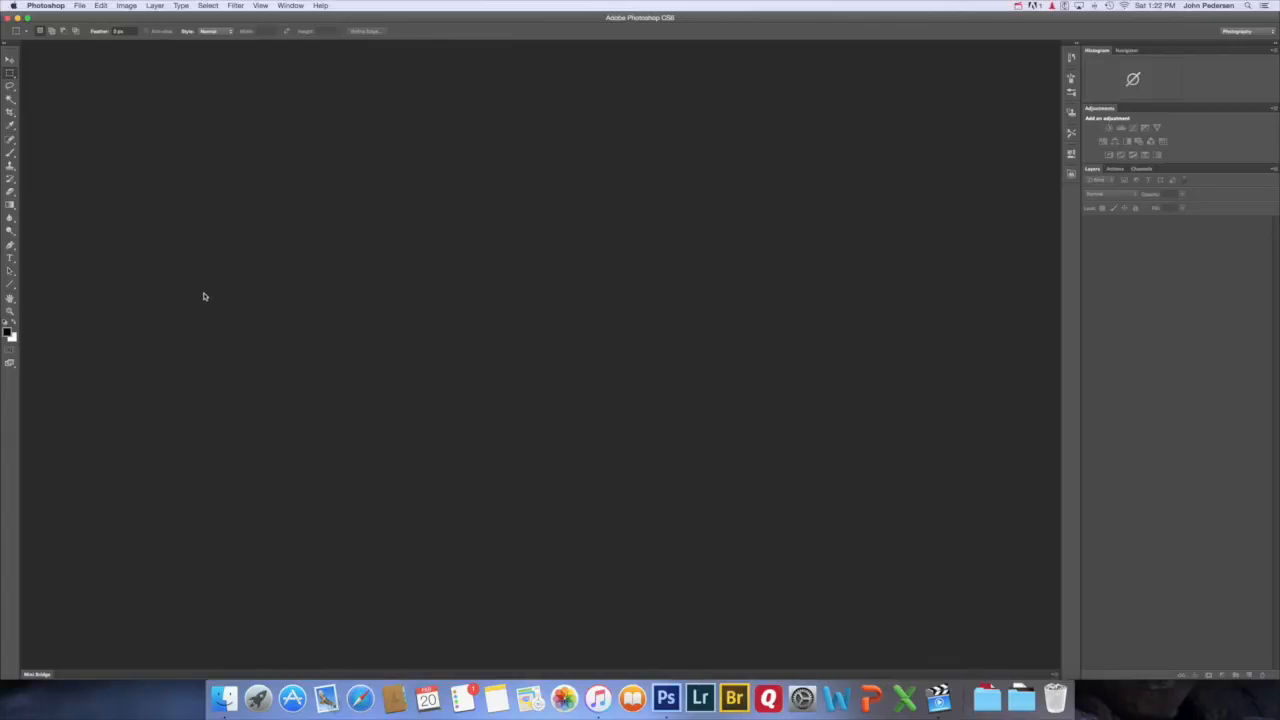
# Step: In Photoshop, load _DSF4851.jpg to _DSF4862.jpg from the Focus stack exported files folder into one document as a layer stack without automatic alignment
pyautogui.click(80, 7)
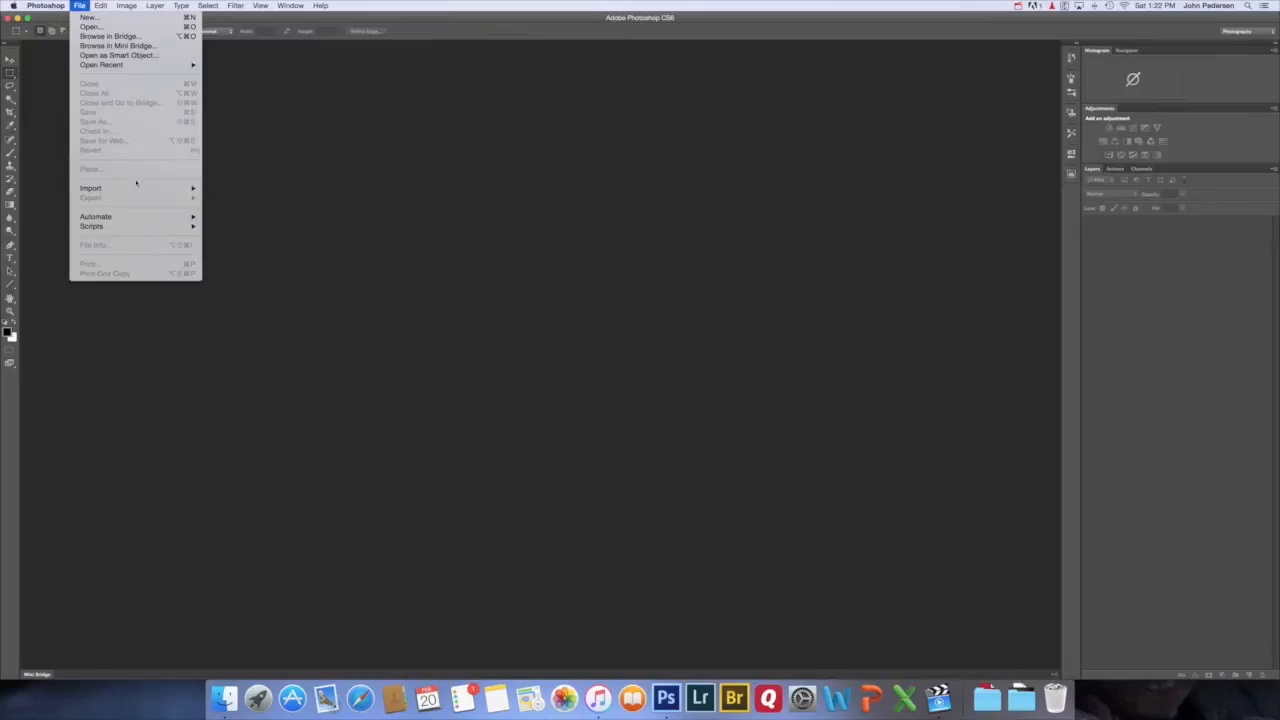
pyautogui.moveTo(158, 229)
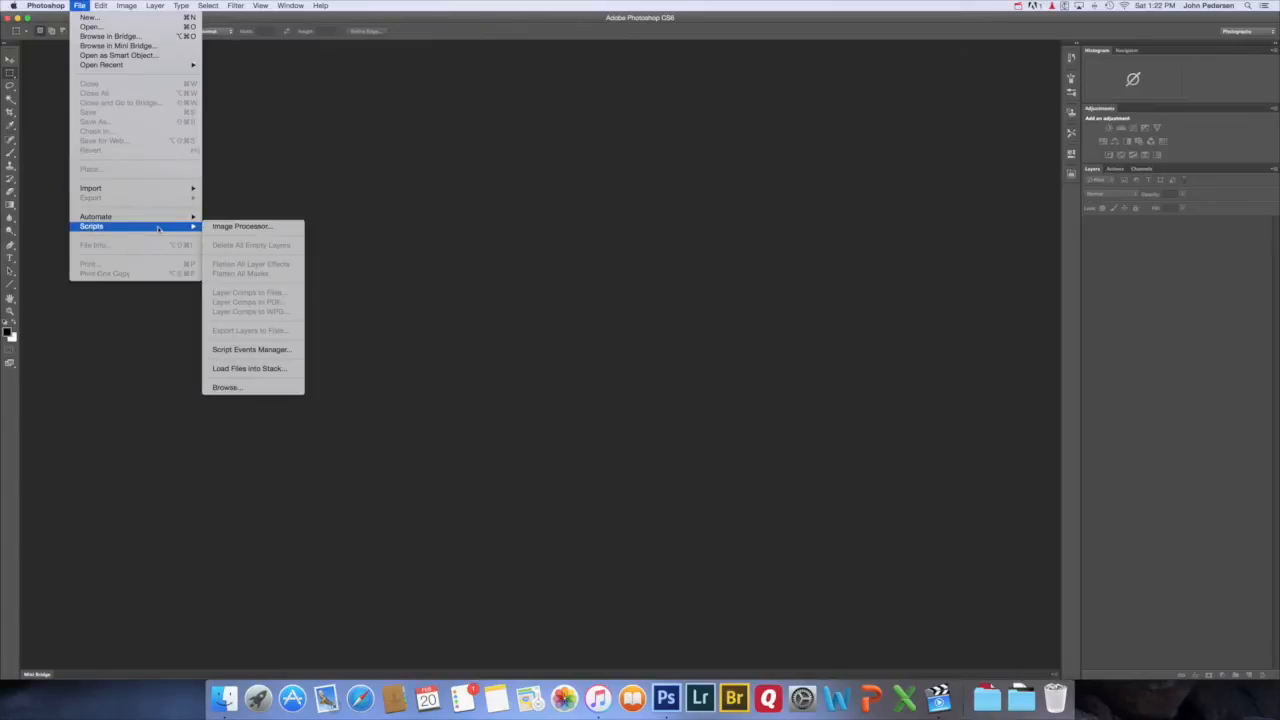
pyautogui.click(249, 369)
pyautogui.click(681, 344)
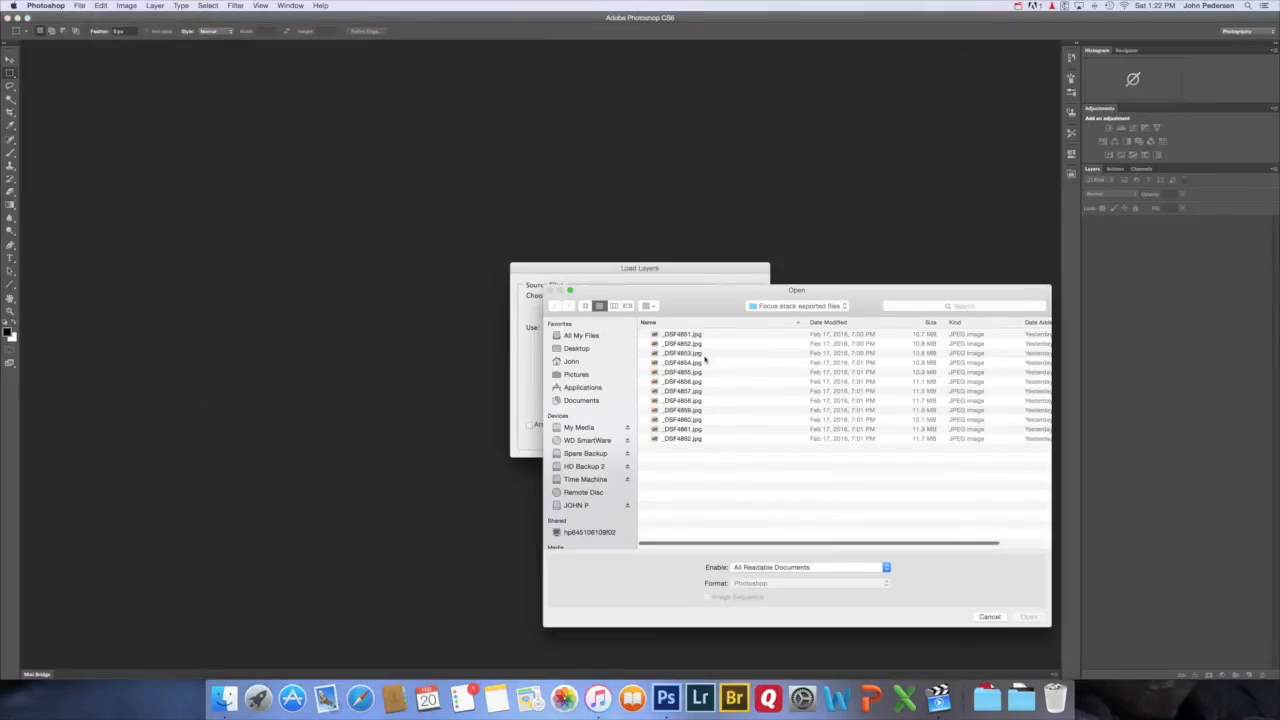
pyautogui.click(688, 336)
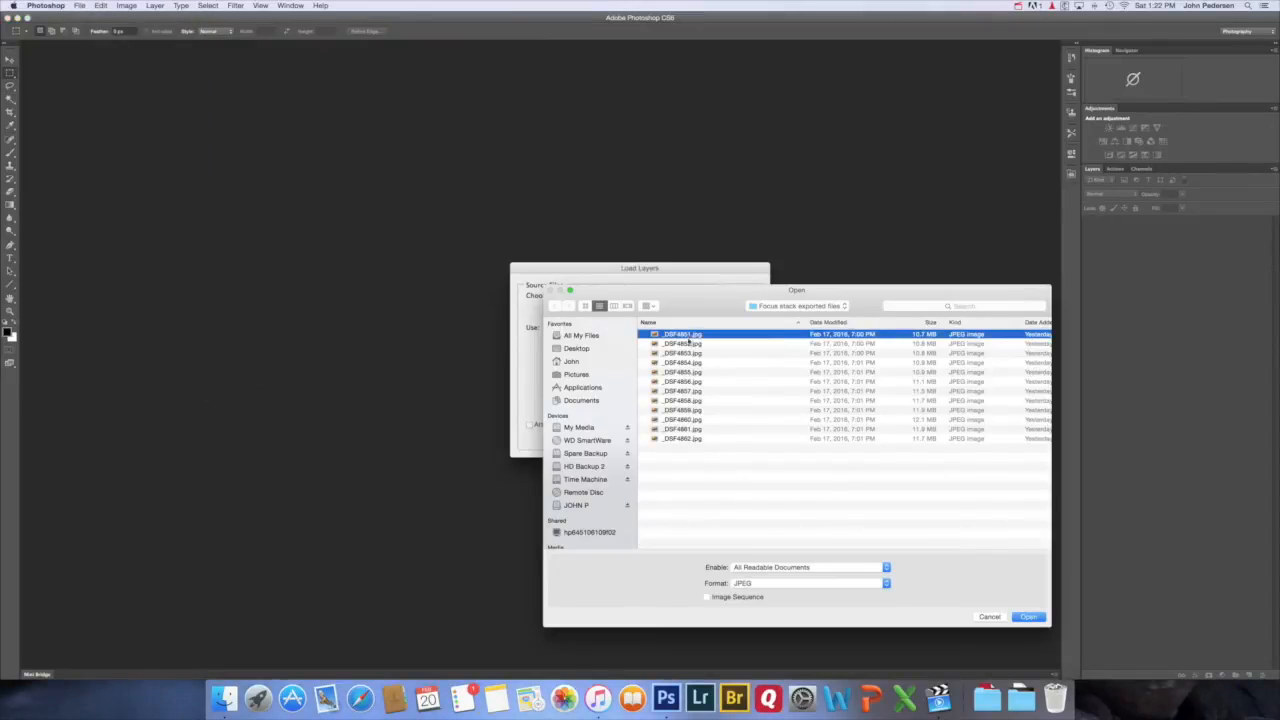
pyautogui.keyDown('shift'); pyautogui.click(676, 440); pyautogui.keyUp('shift')
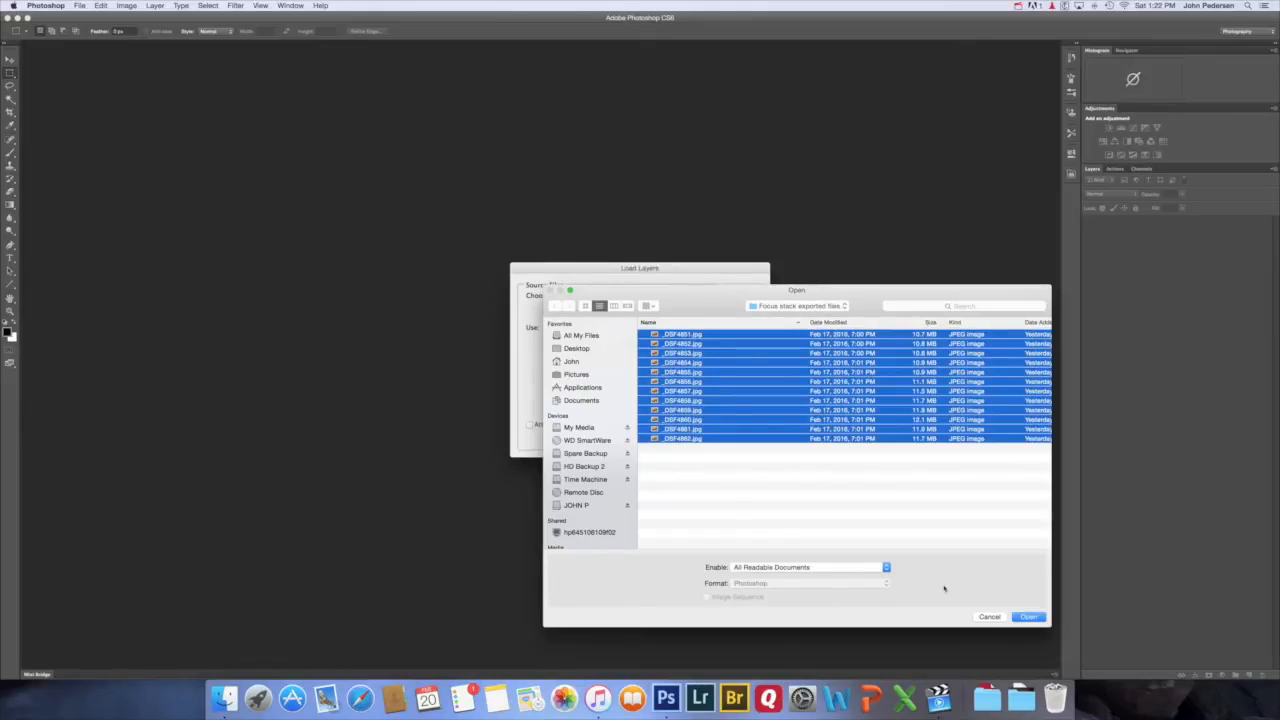
pyautogui.click(1030, 620)
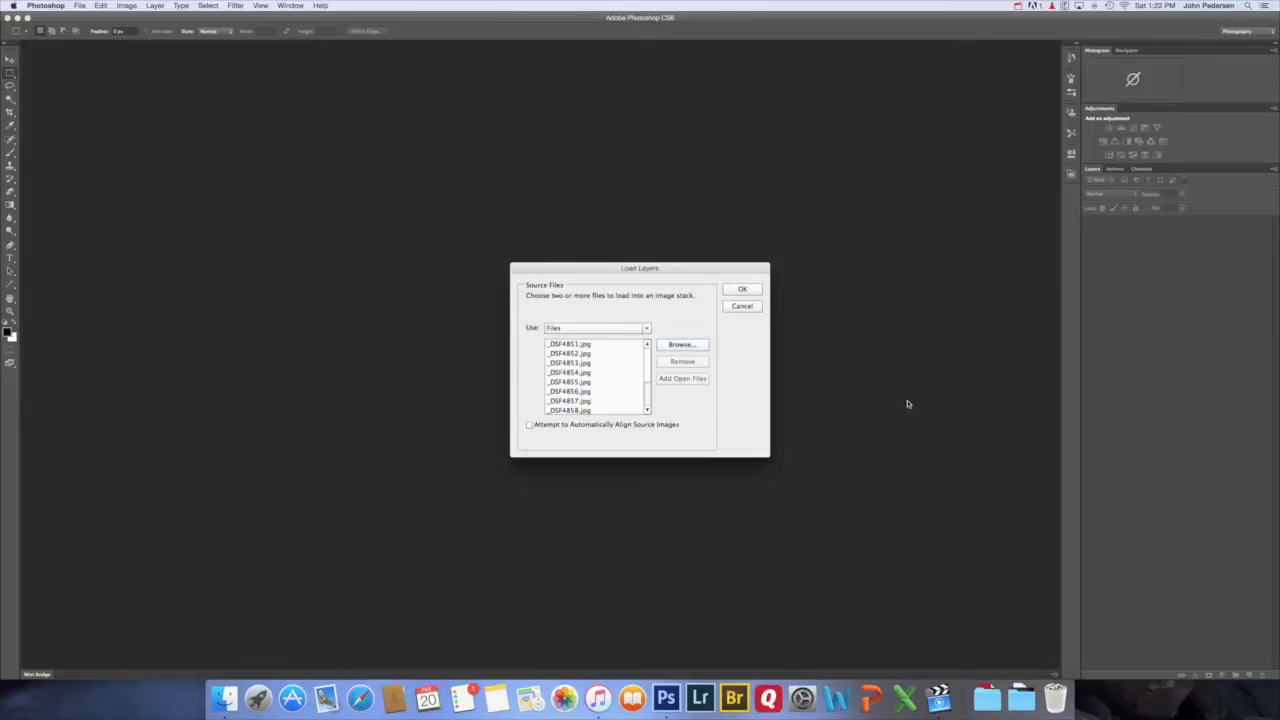
pyautogui.click(742, 289)
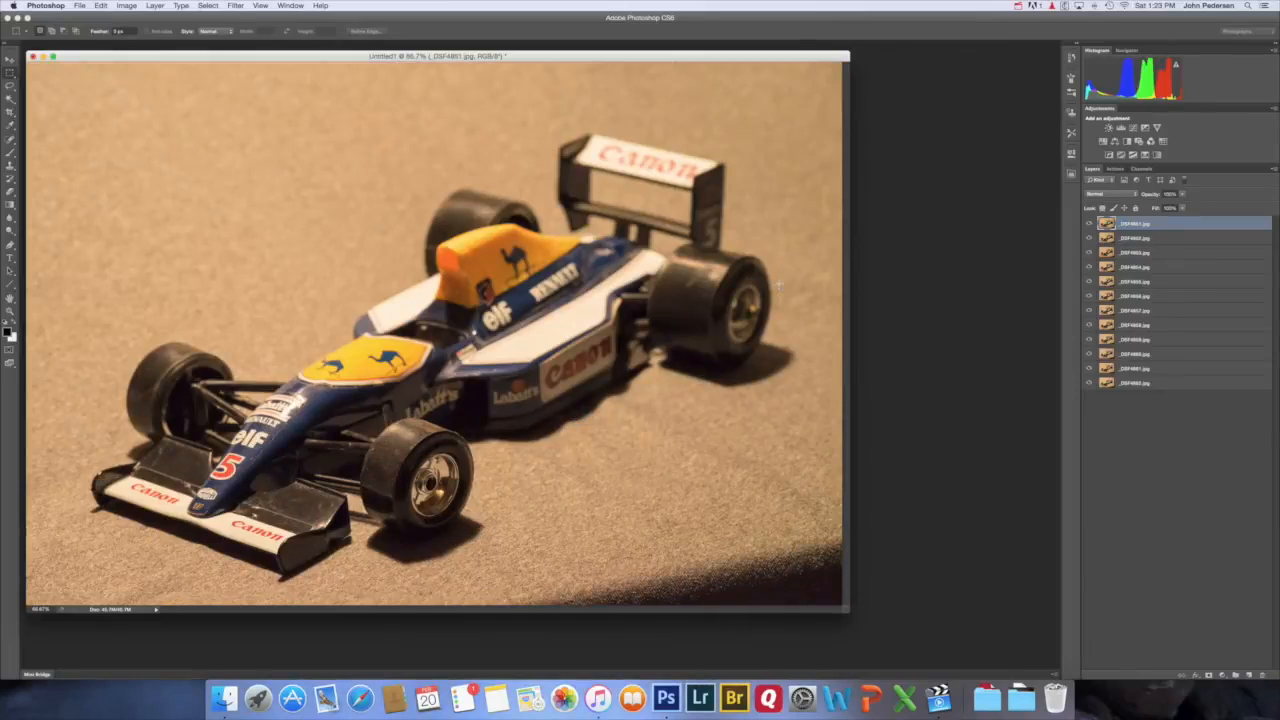
# Step: Look through the loaded layers one at a time, from _DSF4852.jpg to _DSF4856.jpg
pyautogui.click(1134, 238)
pyautogui.click(1134, 252)
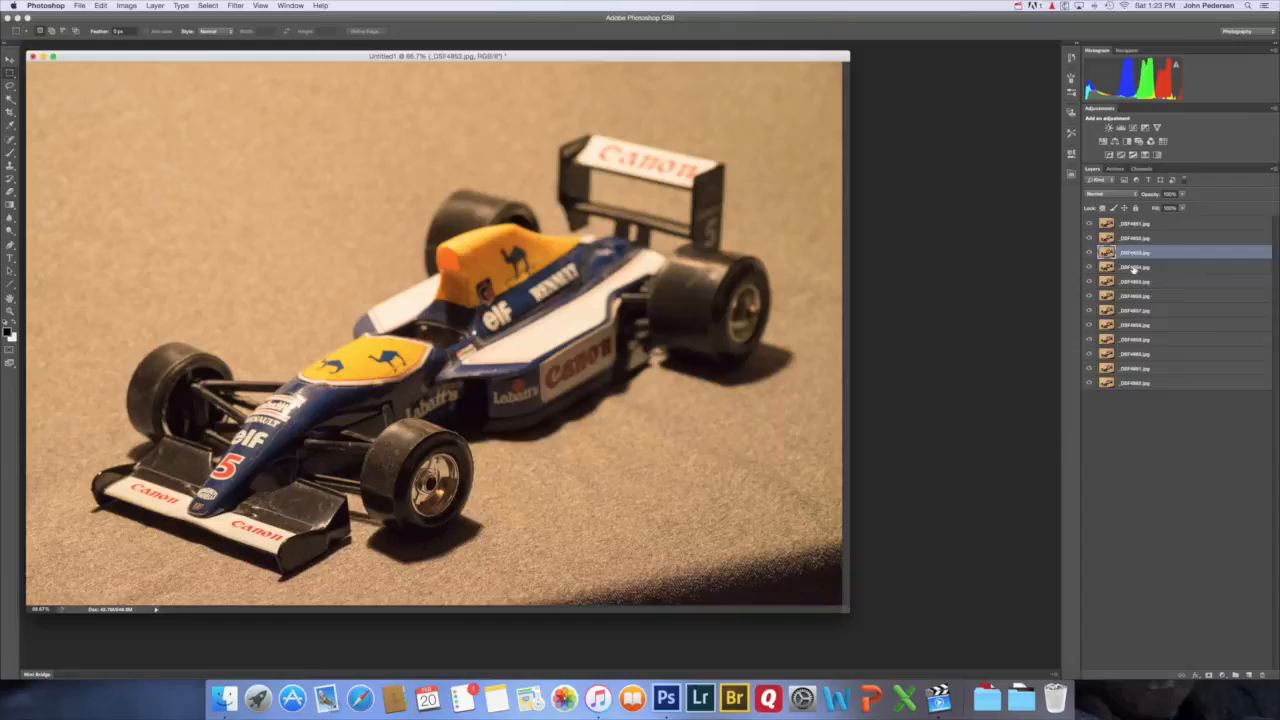
pyautogui.click(1134, 267)
pyautogui.click(1134, 282)
pyautogui.click(1136, 297)
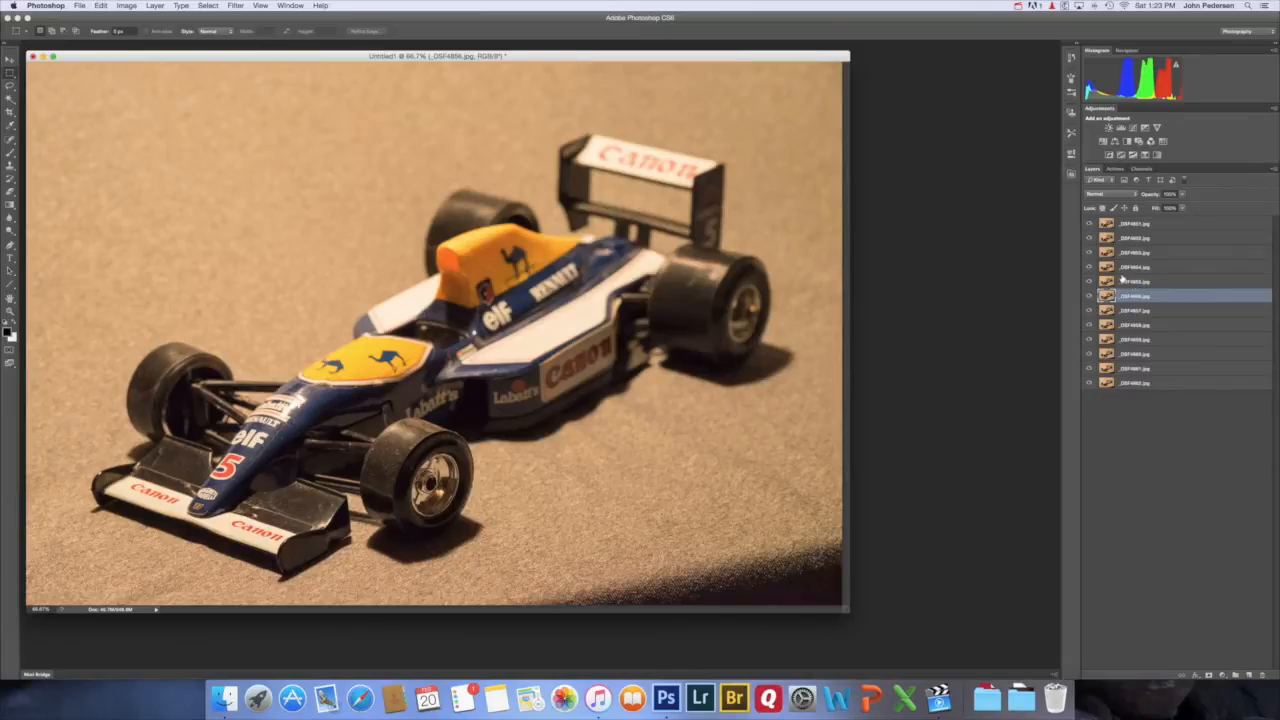
# Step: Auto-blend all layers from _DSF4851.jpg to _DSF4862.jpg using Stack Images with Seamless Tones and Colors
pyautogui.click(1130, 227)
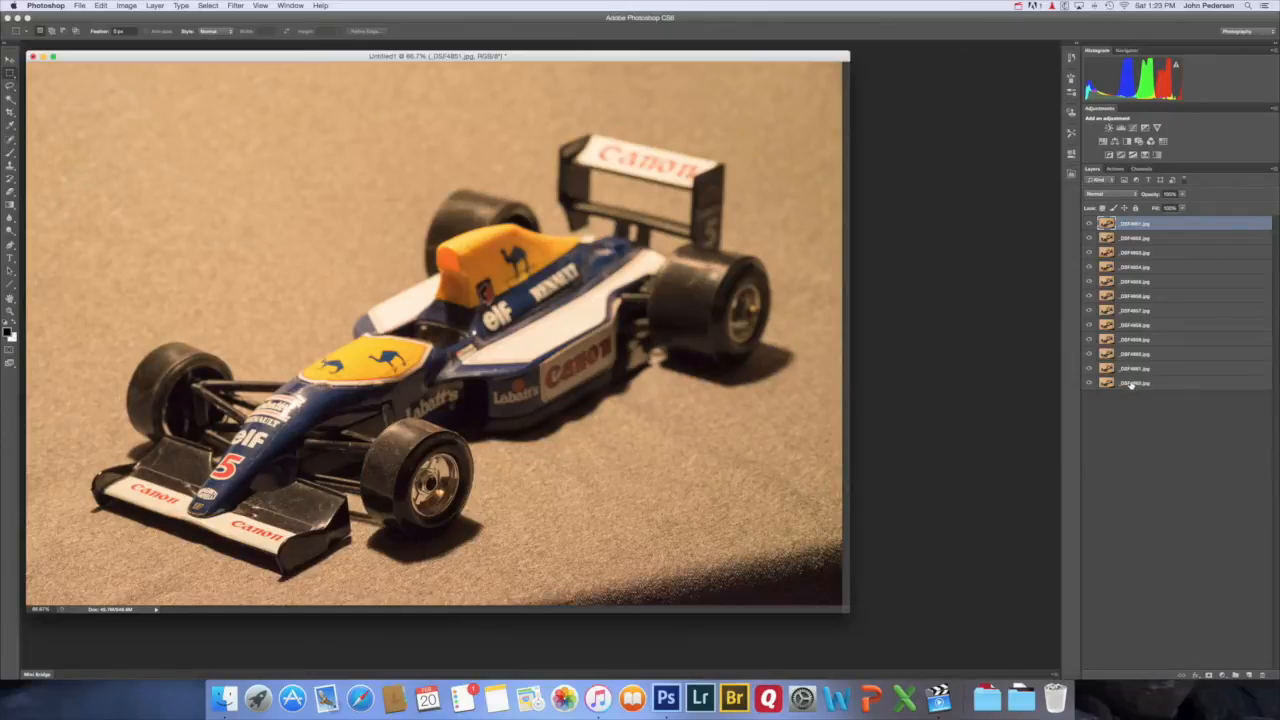
pyautogui.keyDown('shift'); pyautogui.click(1135, 386); pyautogui.keyUp('shift')
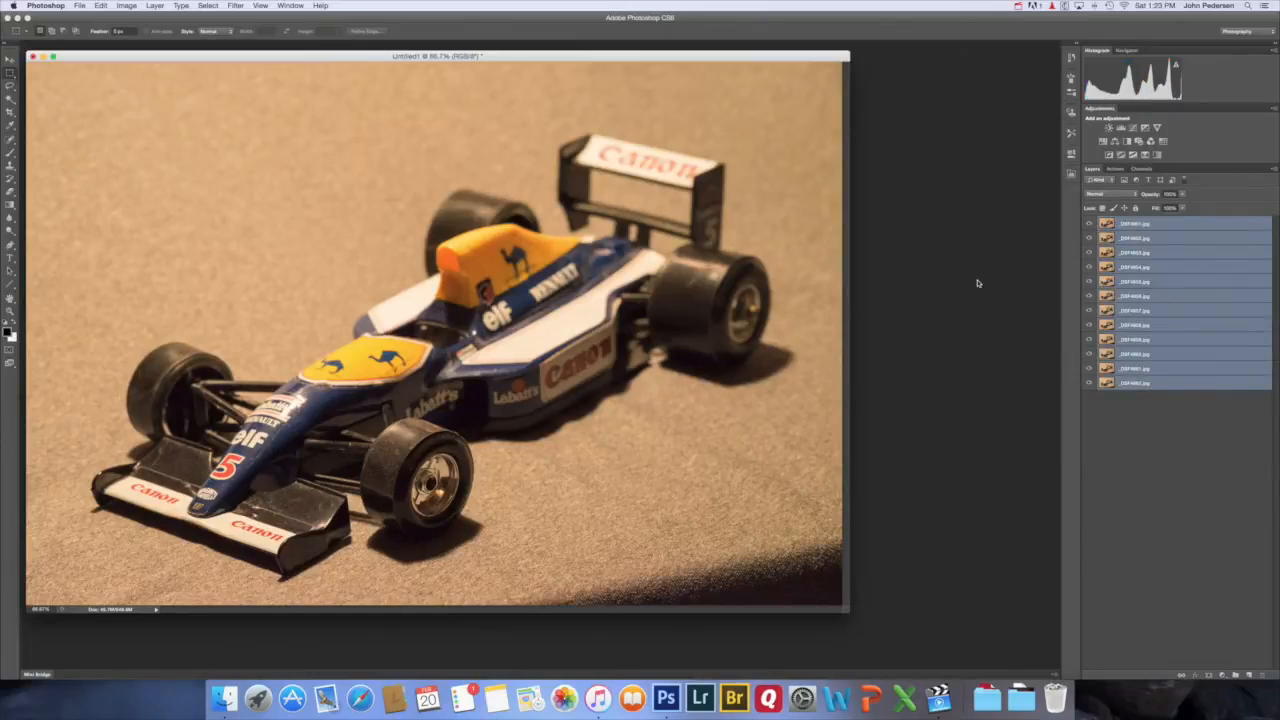
pyautogui.click(102, 6)
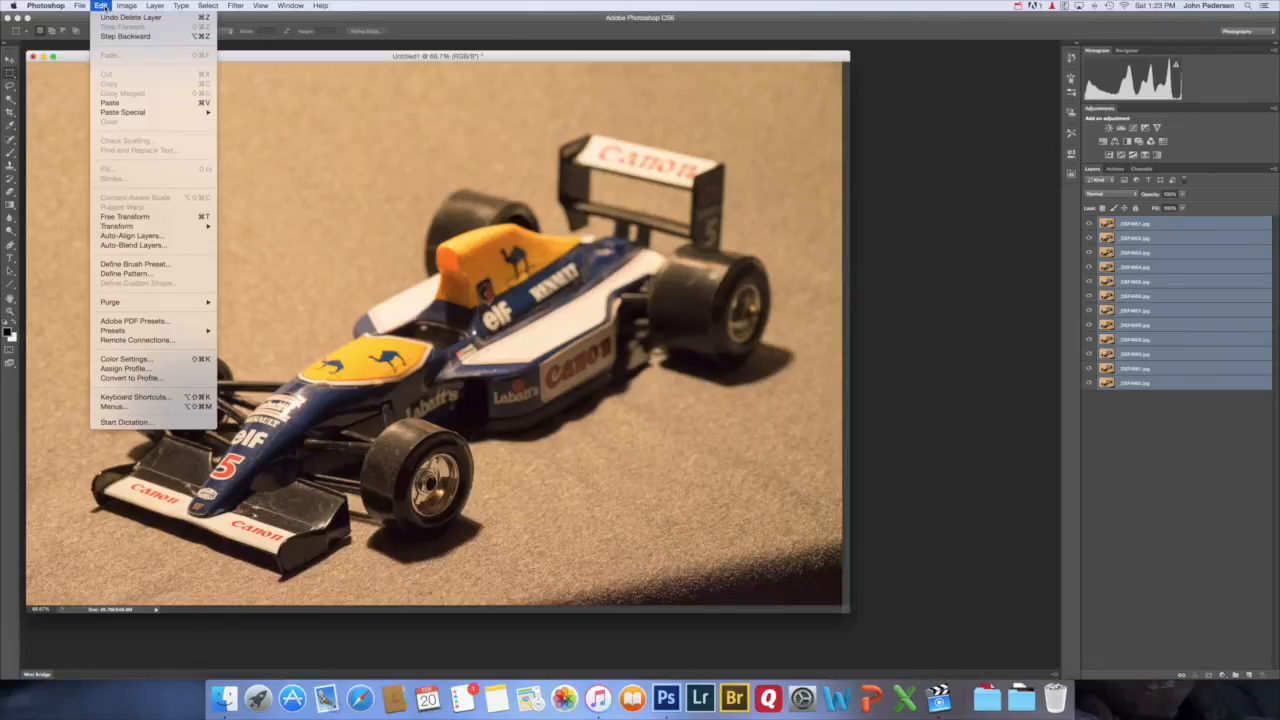
pyautogui.click(175, 247)
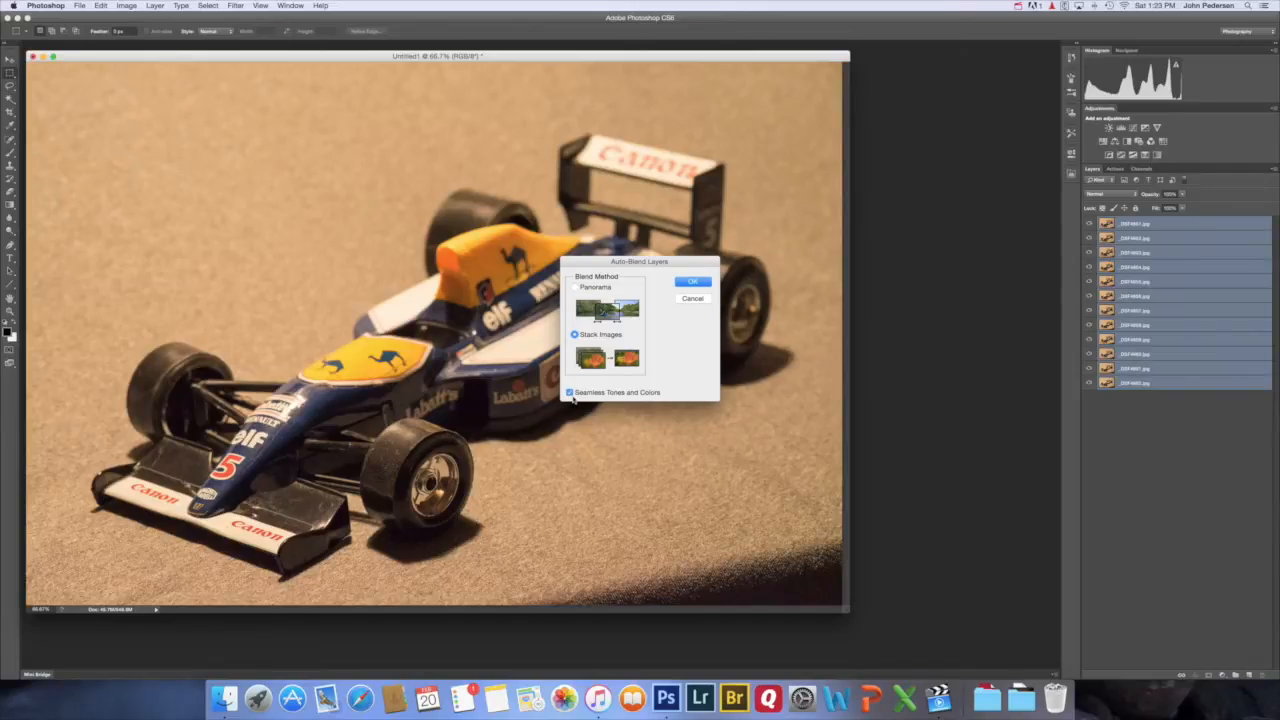
pyautogui.click(697, 284)
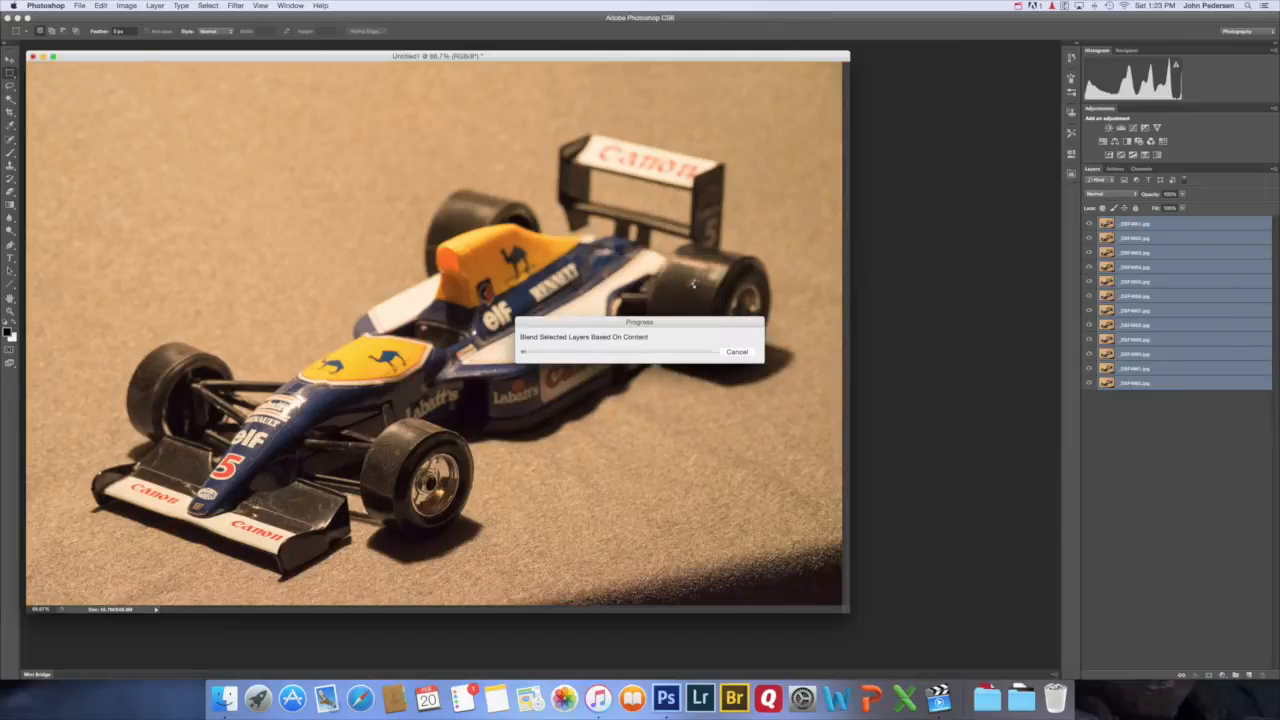